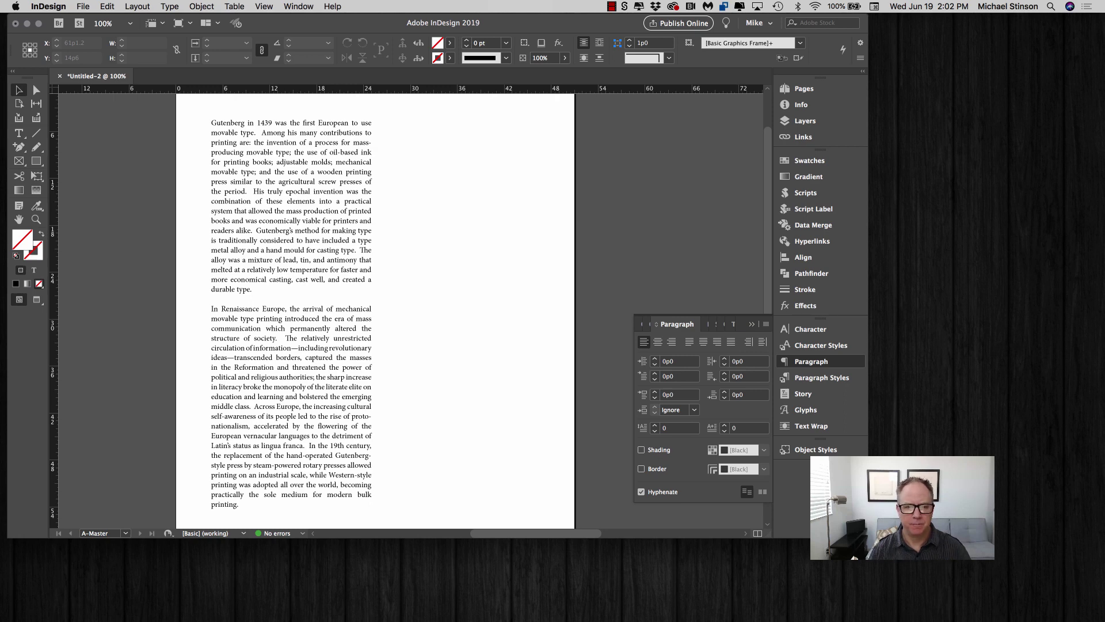
# Option-drag the justified Gutenberg column to the right to duplicate it, then put the text cursor in the copy.
pyautogui.click(347, 208)
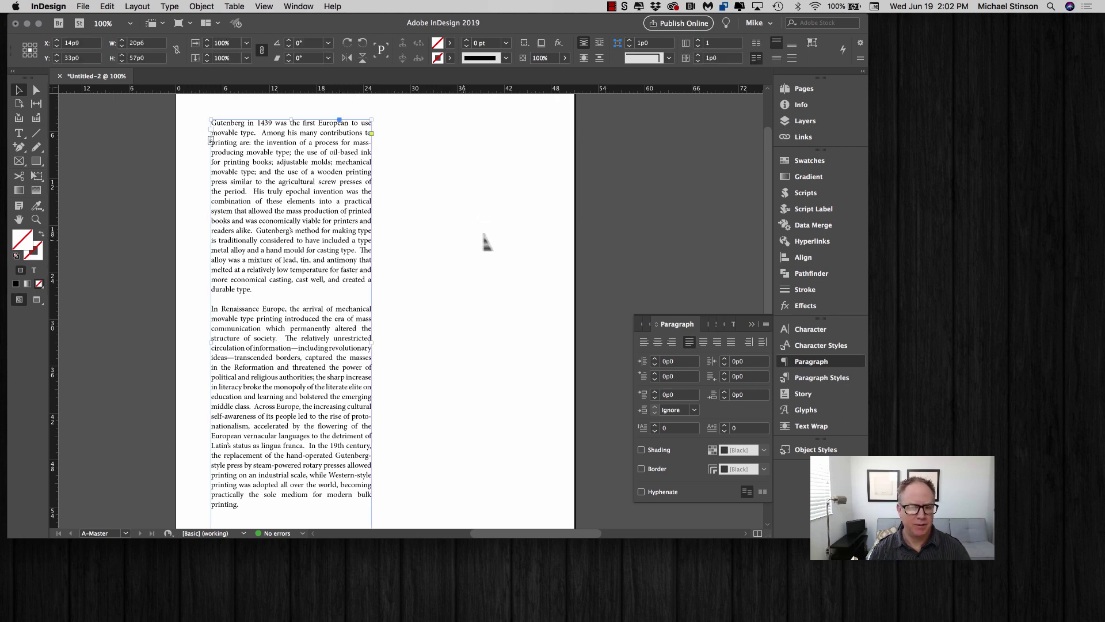
pyautogui.click(484, 227)
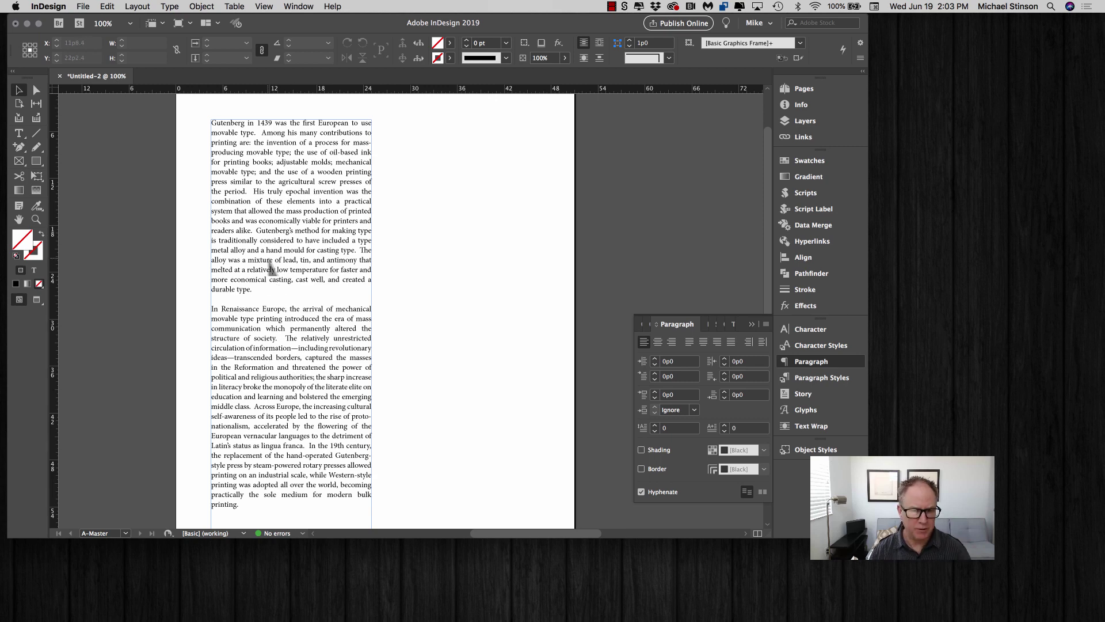
pyautogui.moveTo(274, 264); pyautogui.dragTo(439, 265)
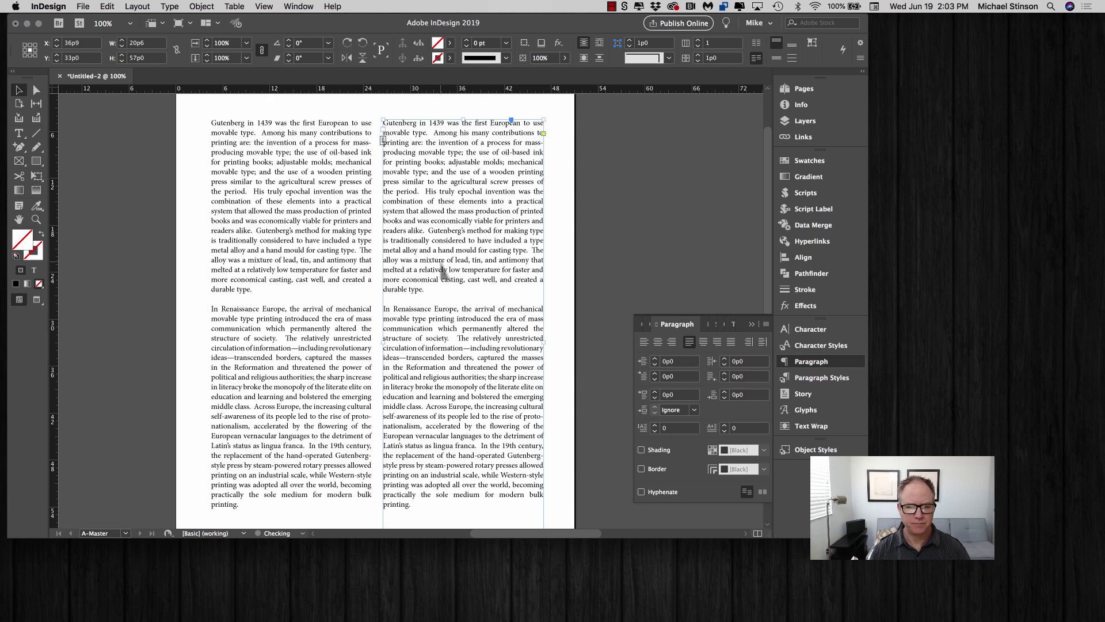
pyautogui.press('t')
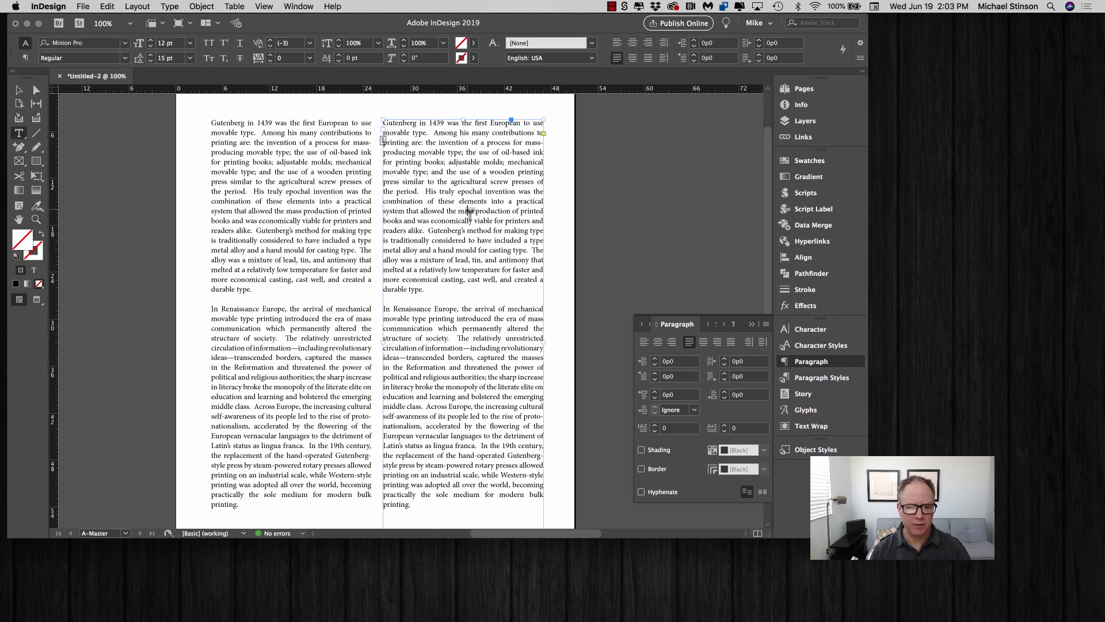
pyautogui.click(470, 213)
# Run the GREP 'Multiple Space to Single Space' query on all the copy's text, making 7 replacements.
pyautogui.press('super+a')
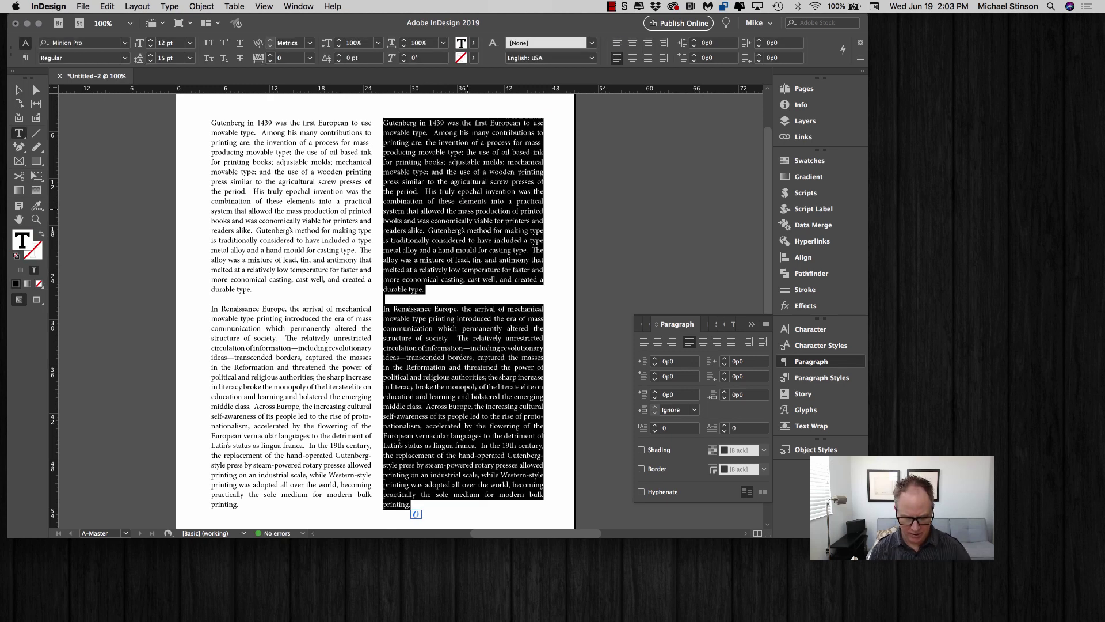
pyautogui.press('super+f')
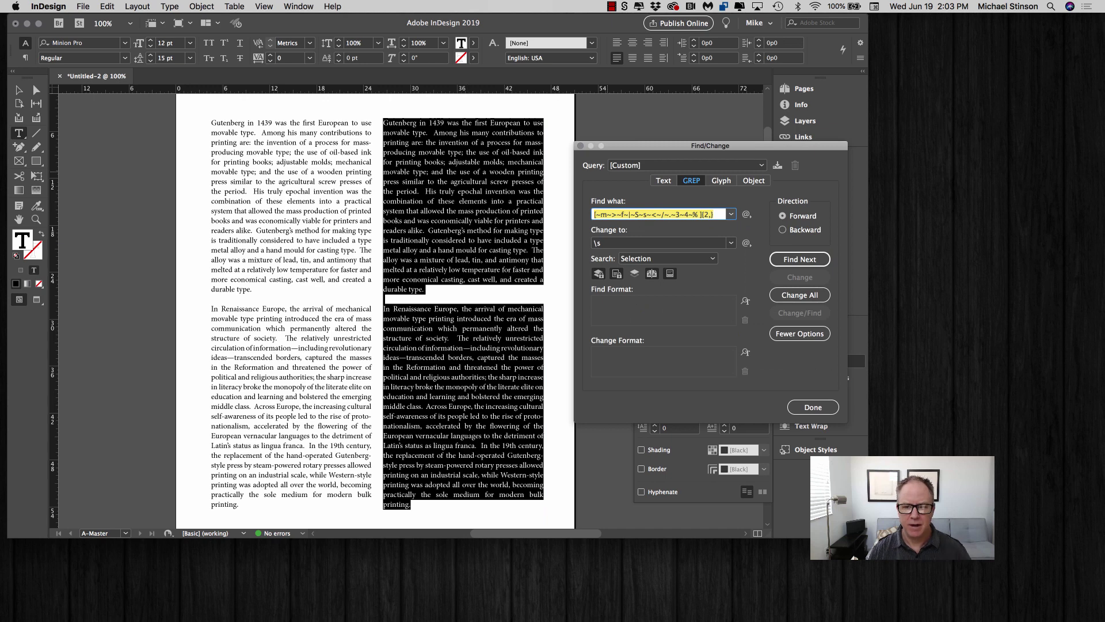
pyautogui.click(685, 165)
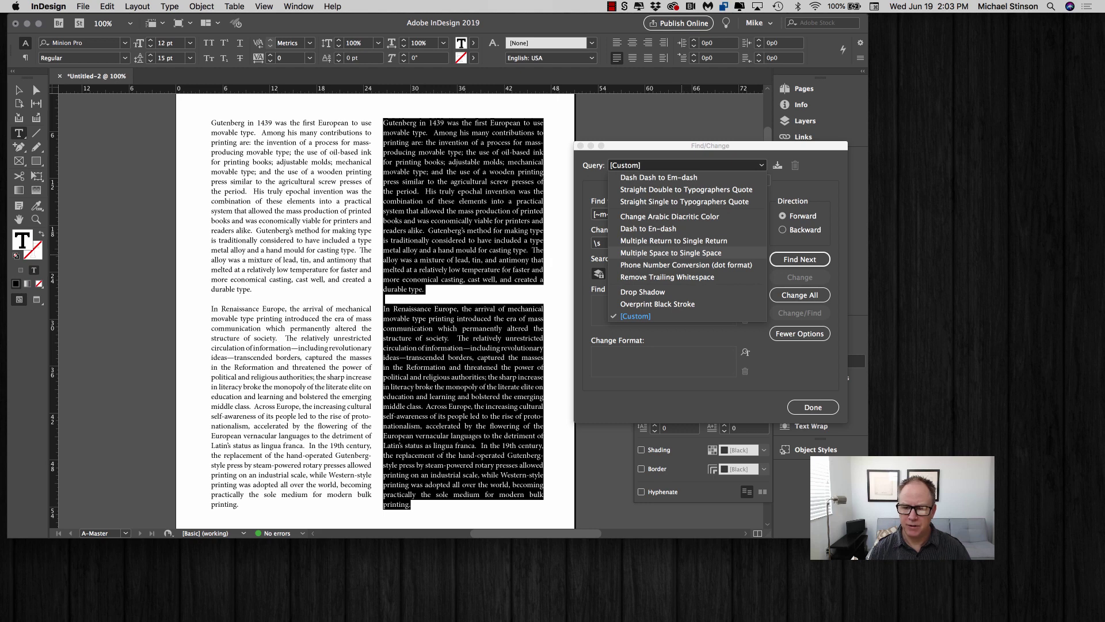
pyautogui.click(671, 252)
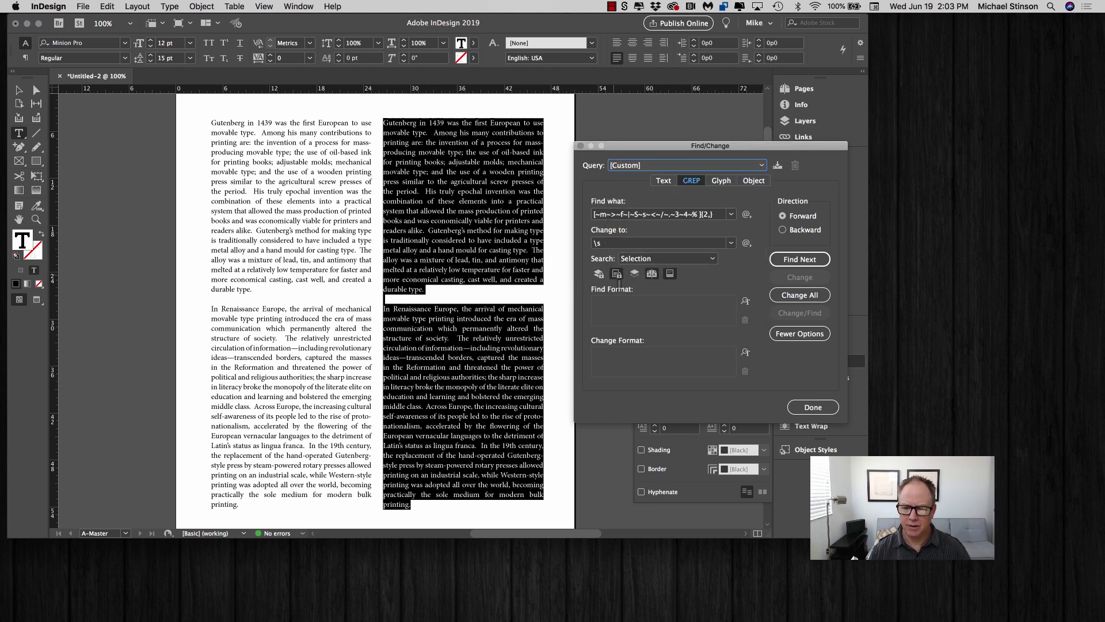
pyautogui.click(800, 295)
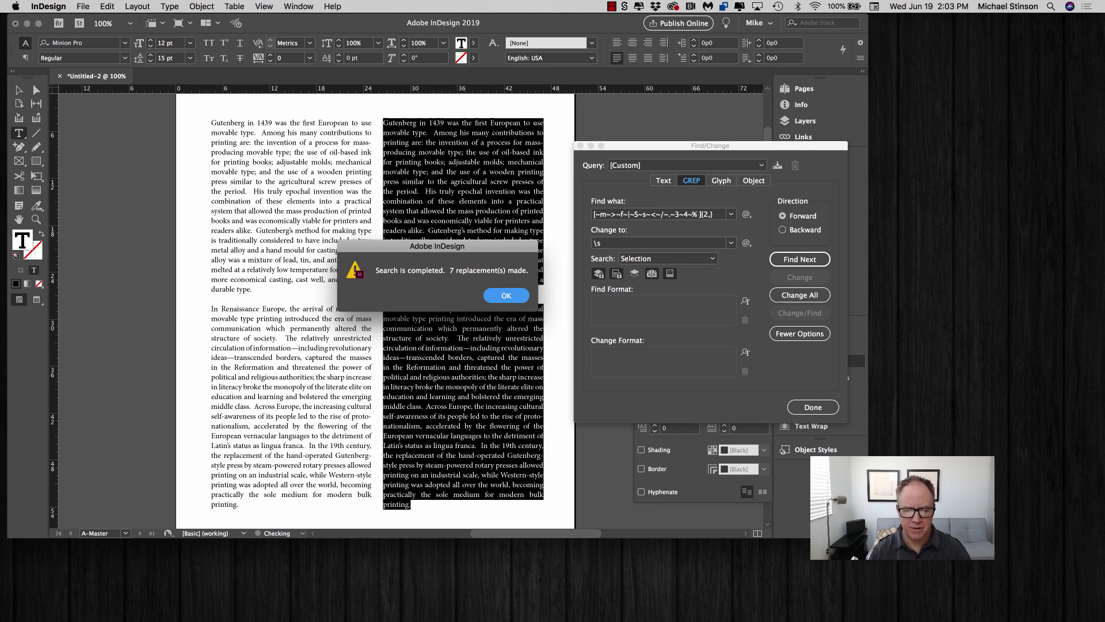
pyautogui.press('Return')
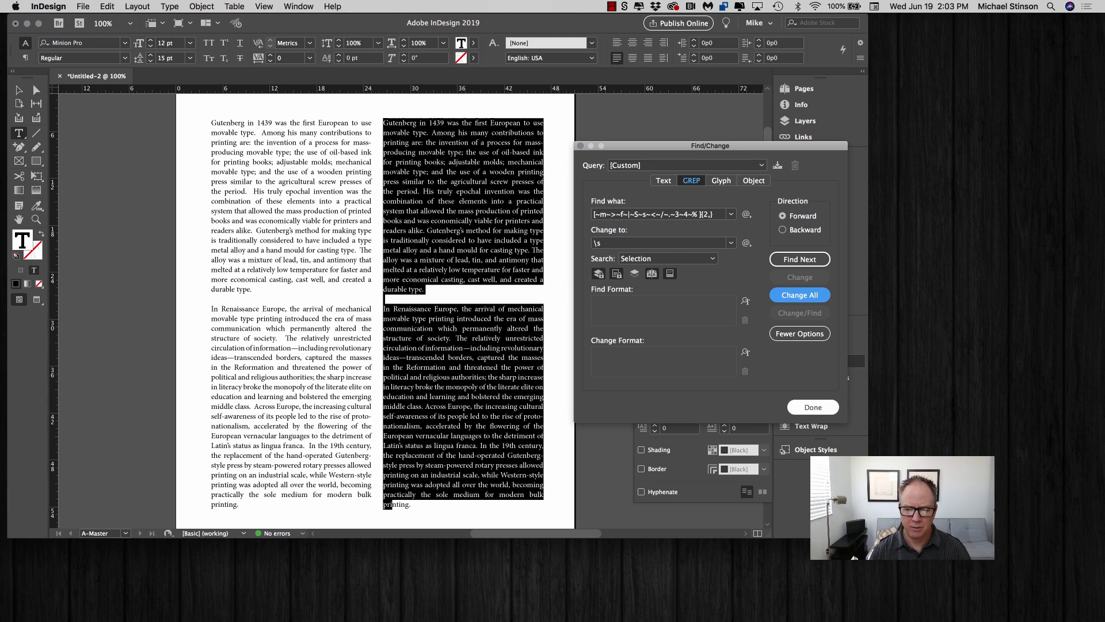
pyautogui.click(813, 407)
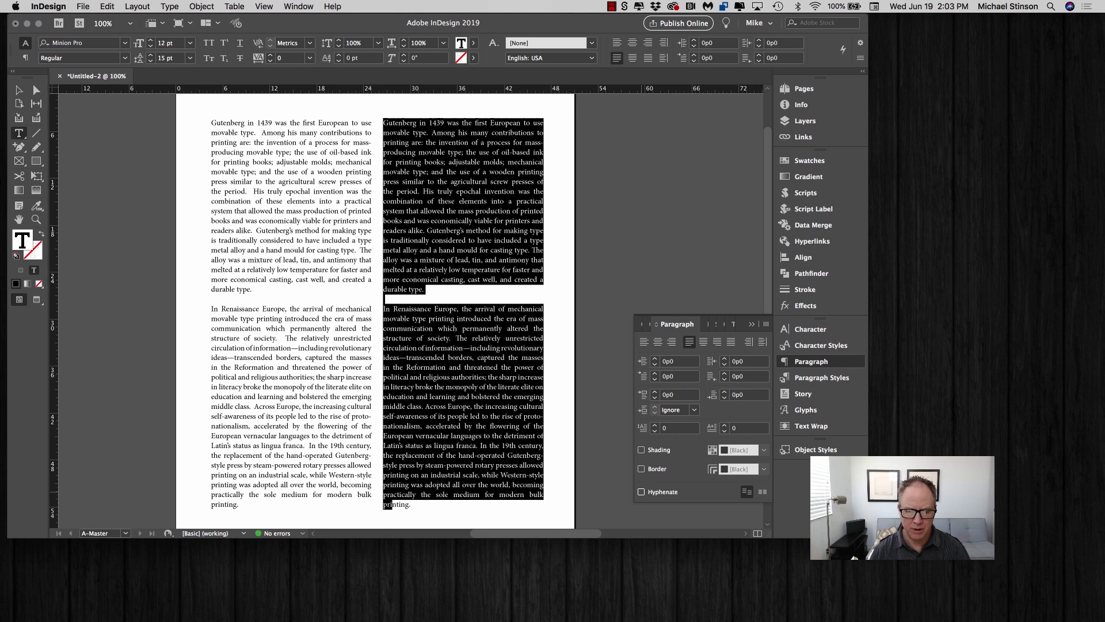
# Enable Hyphenate on the copy with After First 4, Before Last 4 and Hyphen Limit 2.
pyautogui.click(641, 492)
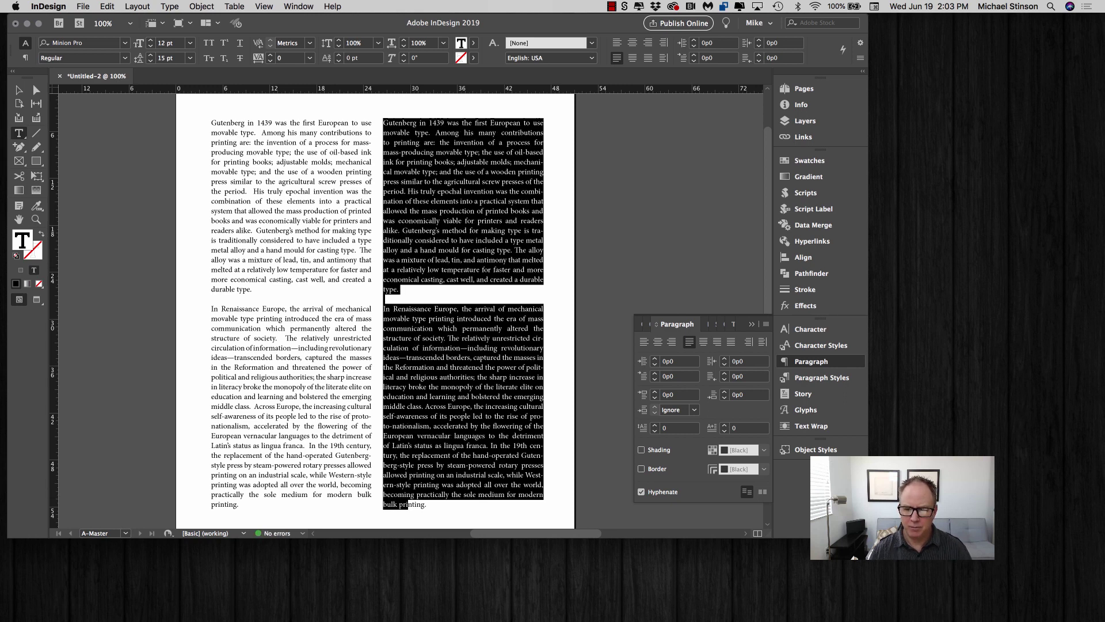
pyautogui.click(765, 324)
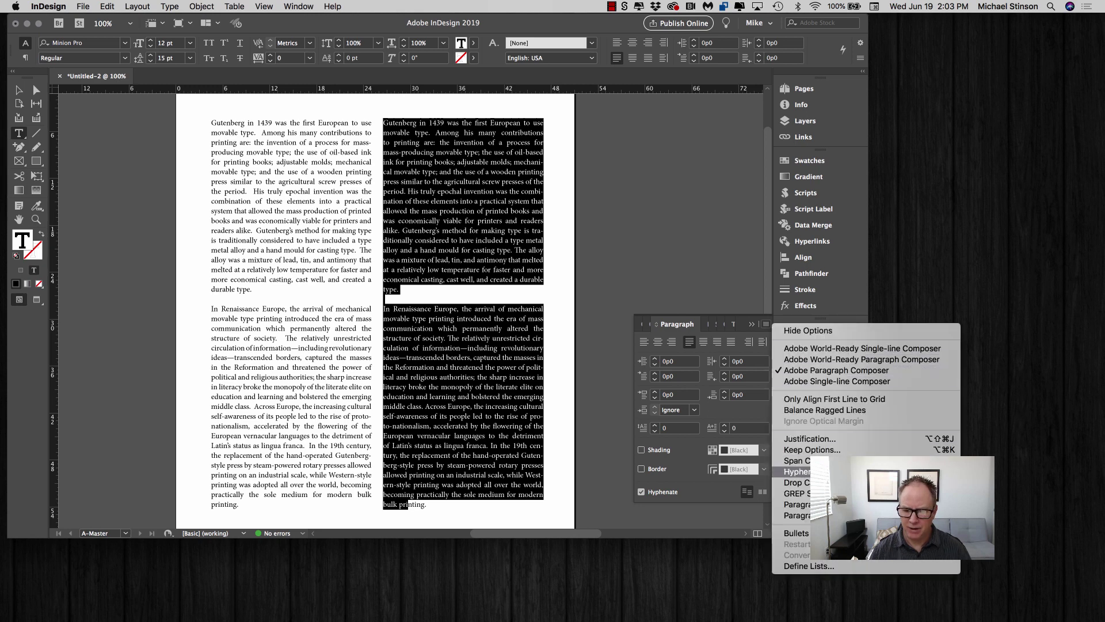
pyautogui.click(800, 471)
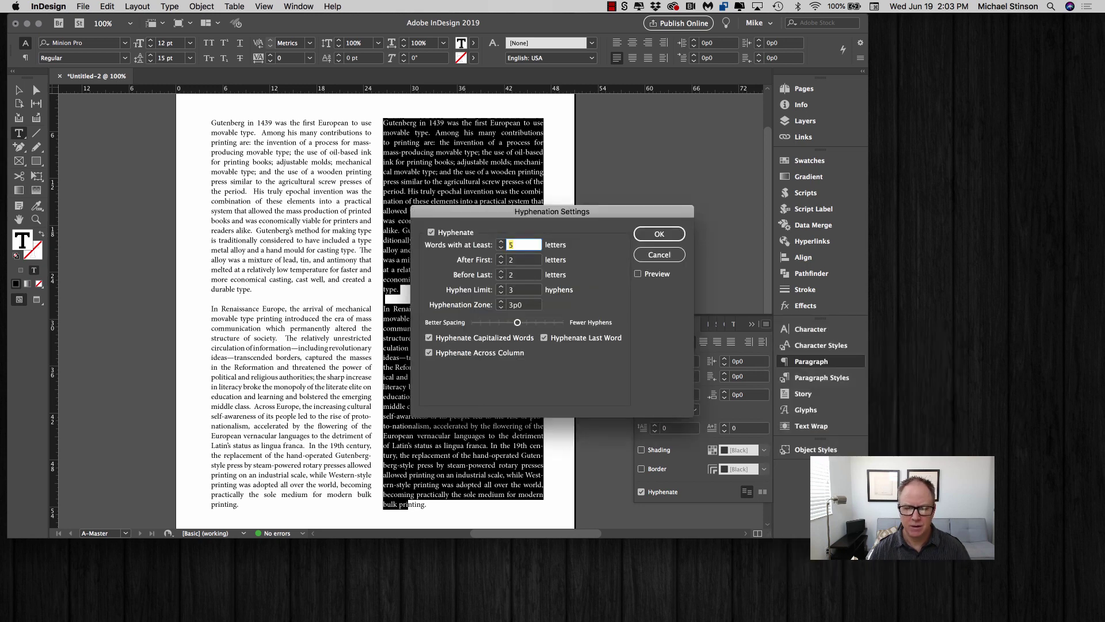
pyautogui.press('Tab')
pyautogui.write('4')
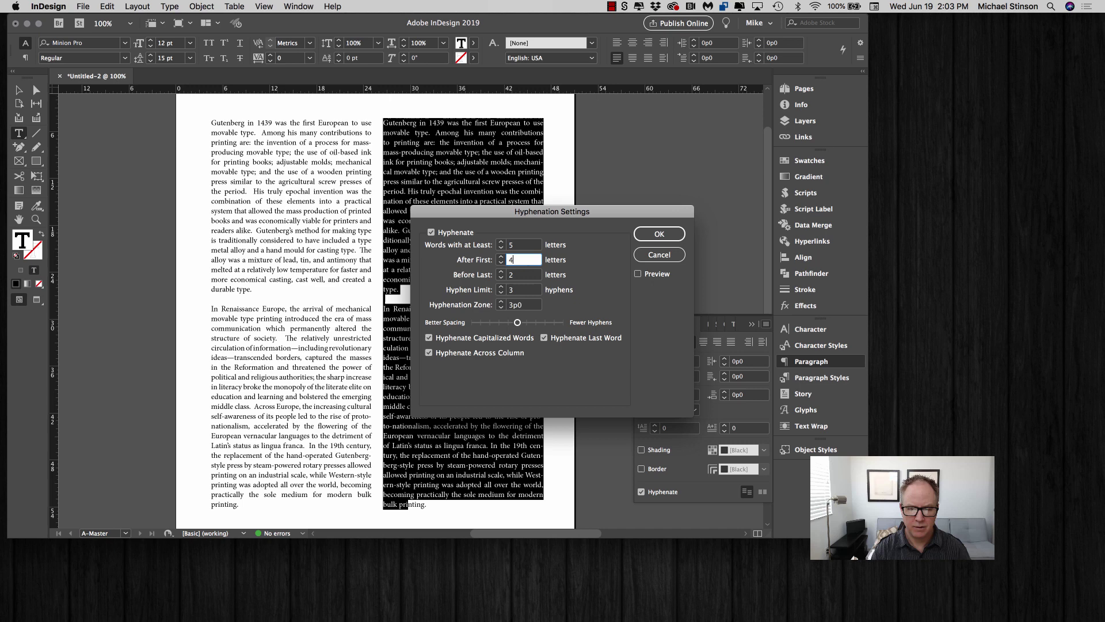
pyautogui.press('Tab')
pyautogui.write('4')
pyautogui.press('Tab')
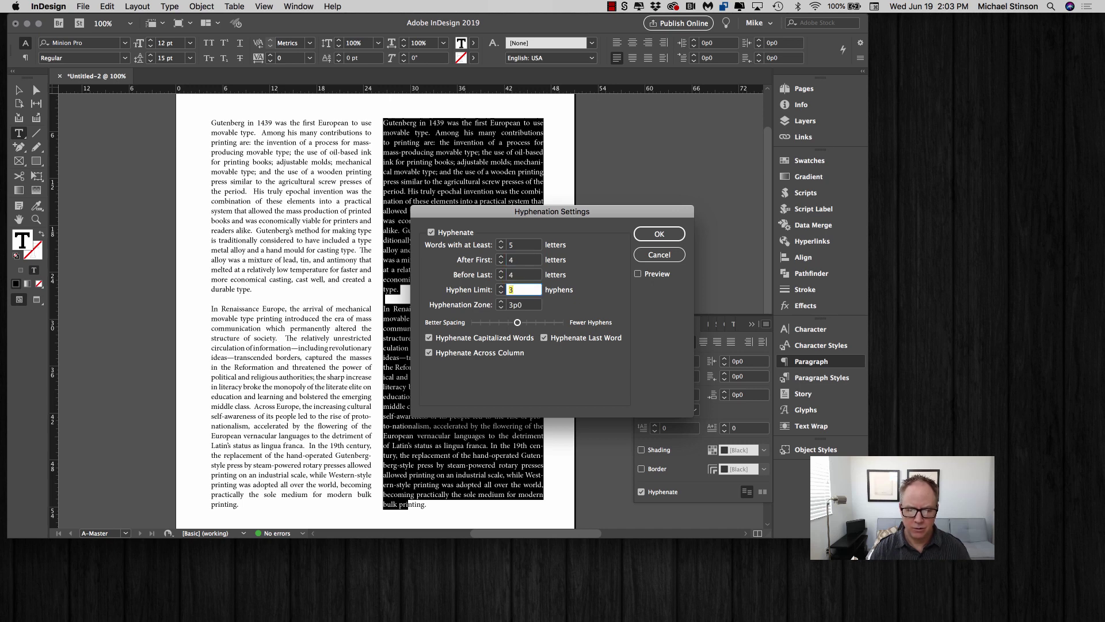
pyautogui.write('2')
pyautogui.press('Tab')
pyautogui.click(638, 273)
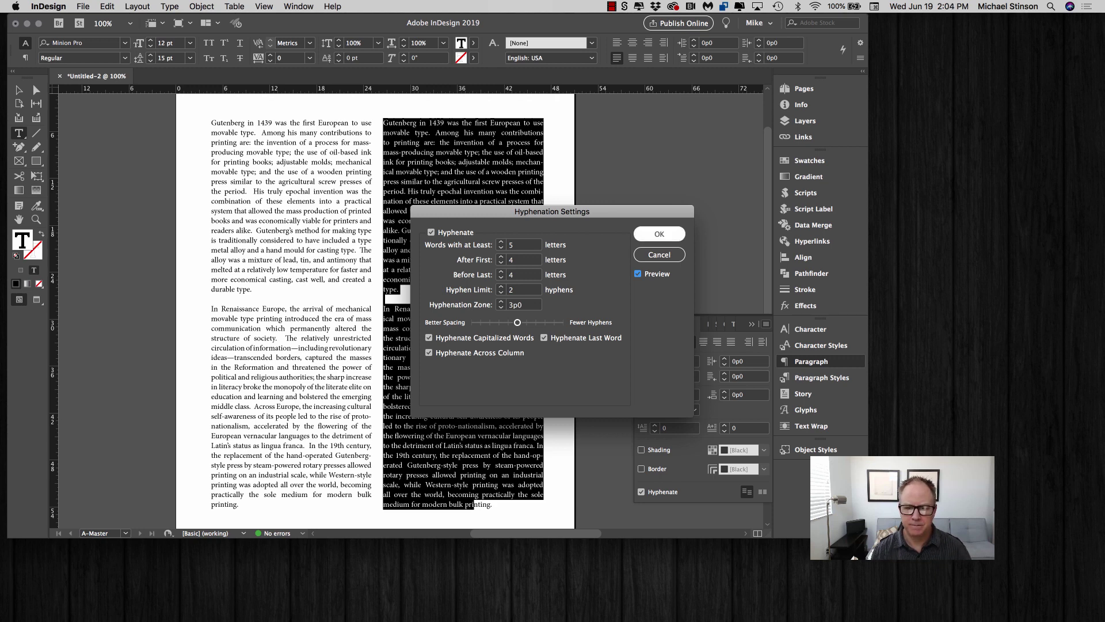
pyautogui.click(653, 236)
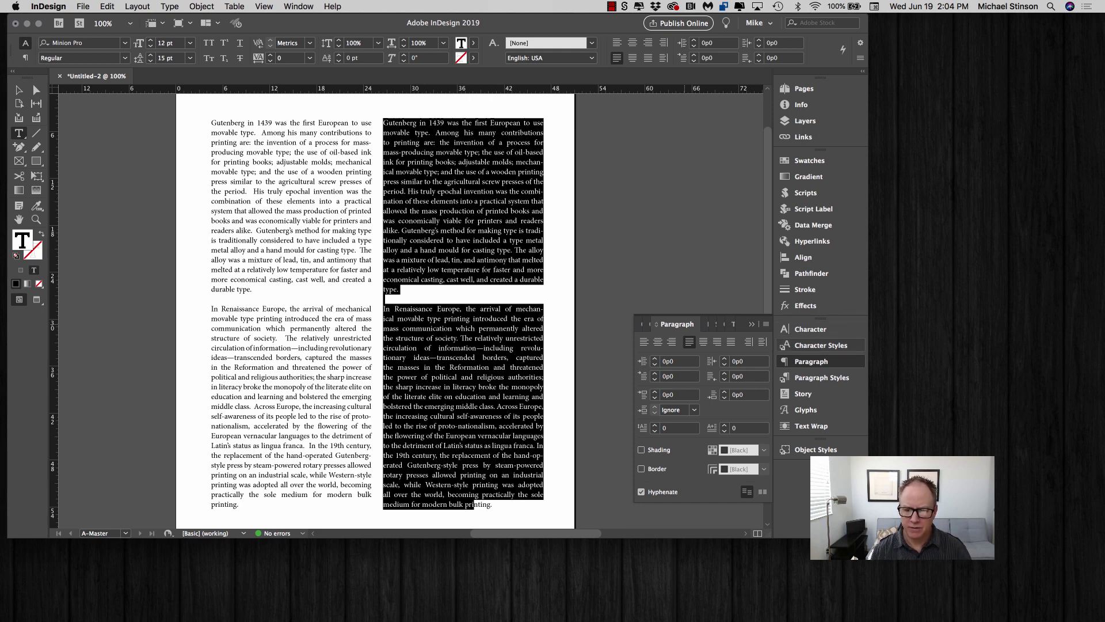
# In the copy's Justification settings, set word spacing to 65% minimum, 80% desired, 110% maximum.
pyautogui.click(766, 323)
pyautogui.click(776, 348)
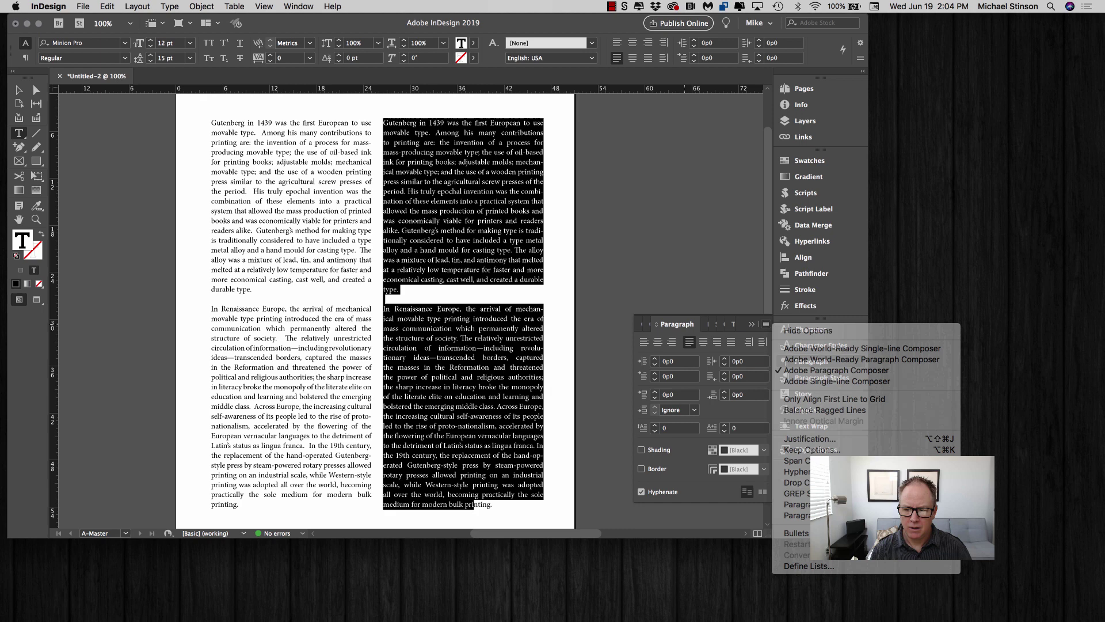
pyautogui.click(766, 323)
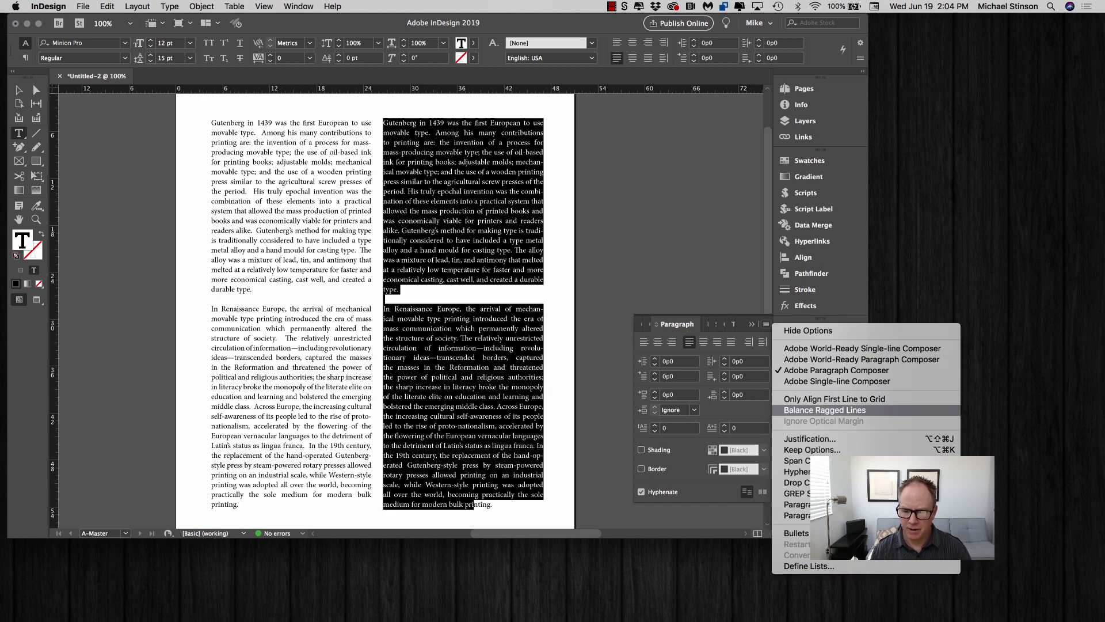
pyautogui.click(809, 438)
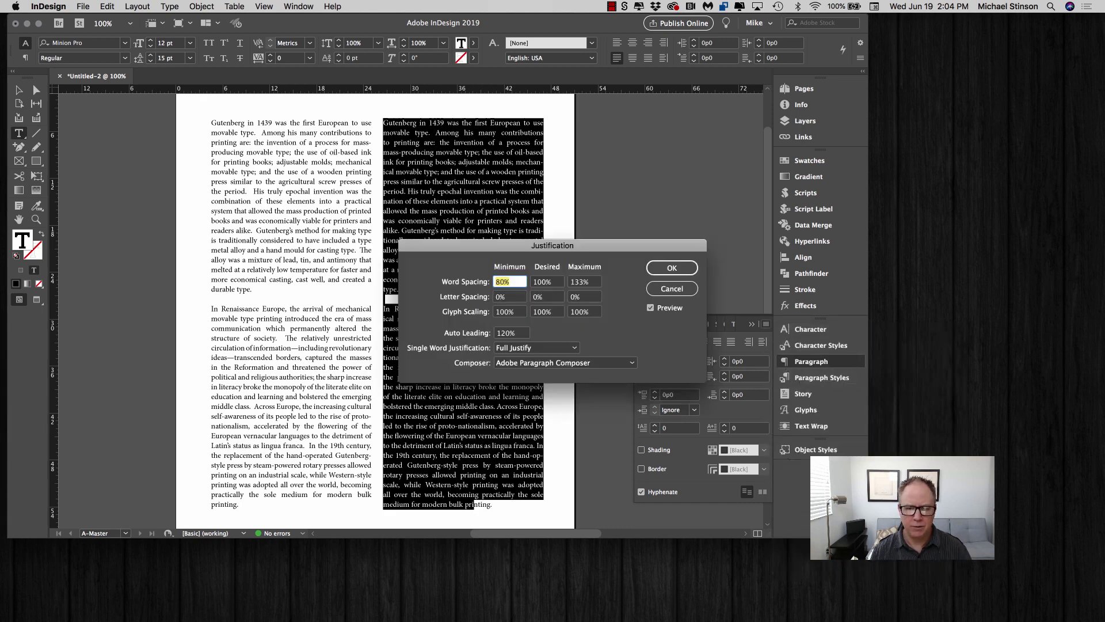
pyautogui.moveTo(553, 245); pyautogui.dragTo(462, 194)
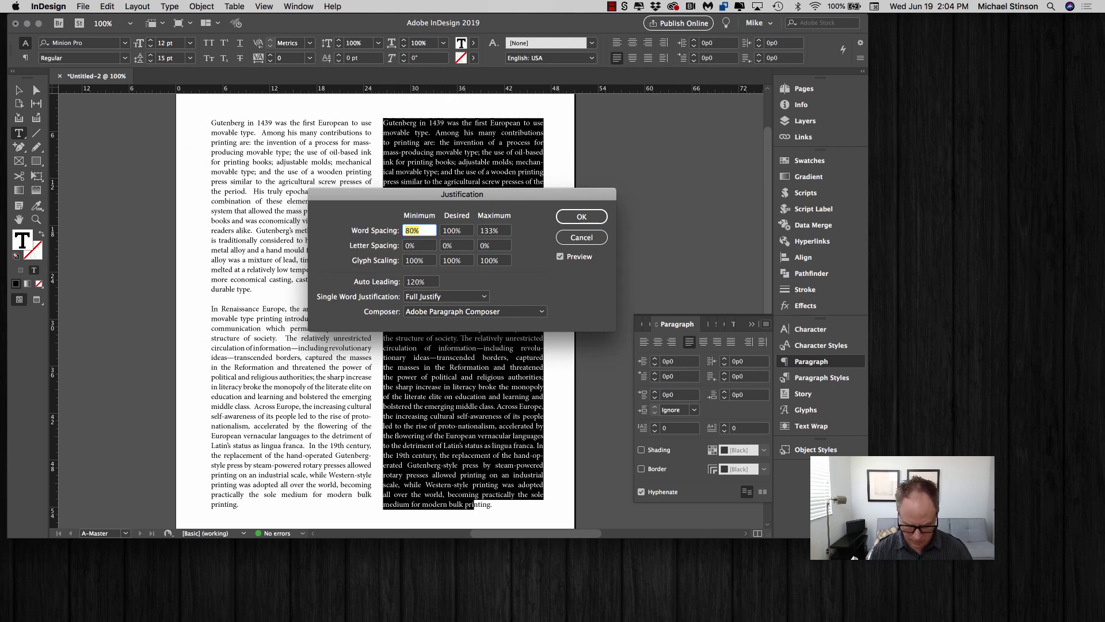
pyautogui.write('65')
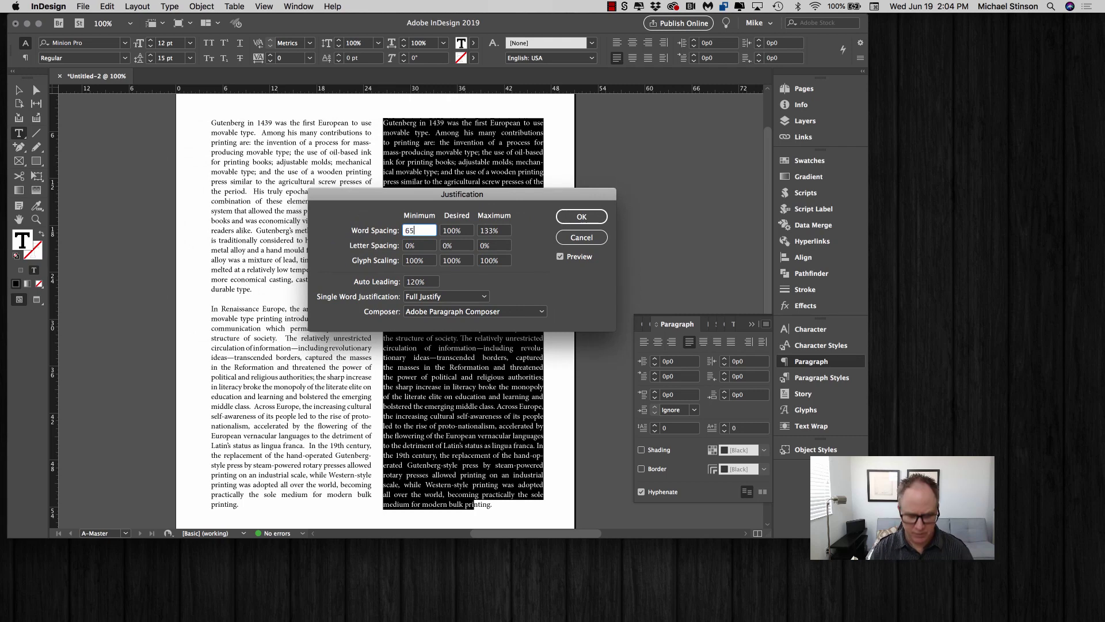
pyautogui.press('Tab')
pyautogui.write('80')
pyautogui.press('Tab')
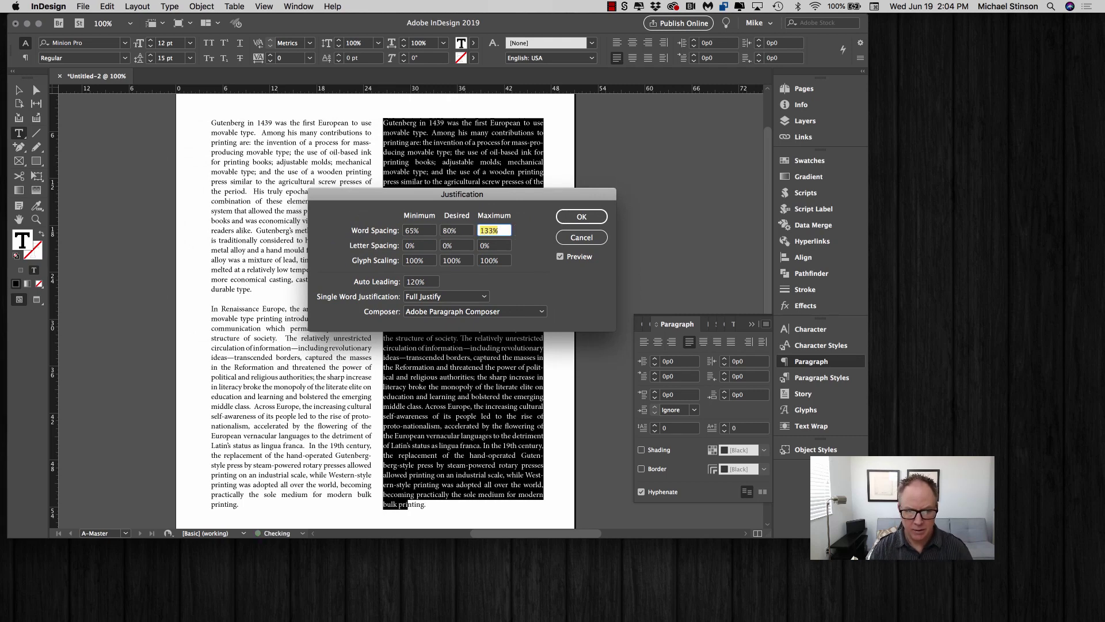
pyautogui.write('110')
pyautogui.press('Tab')
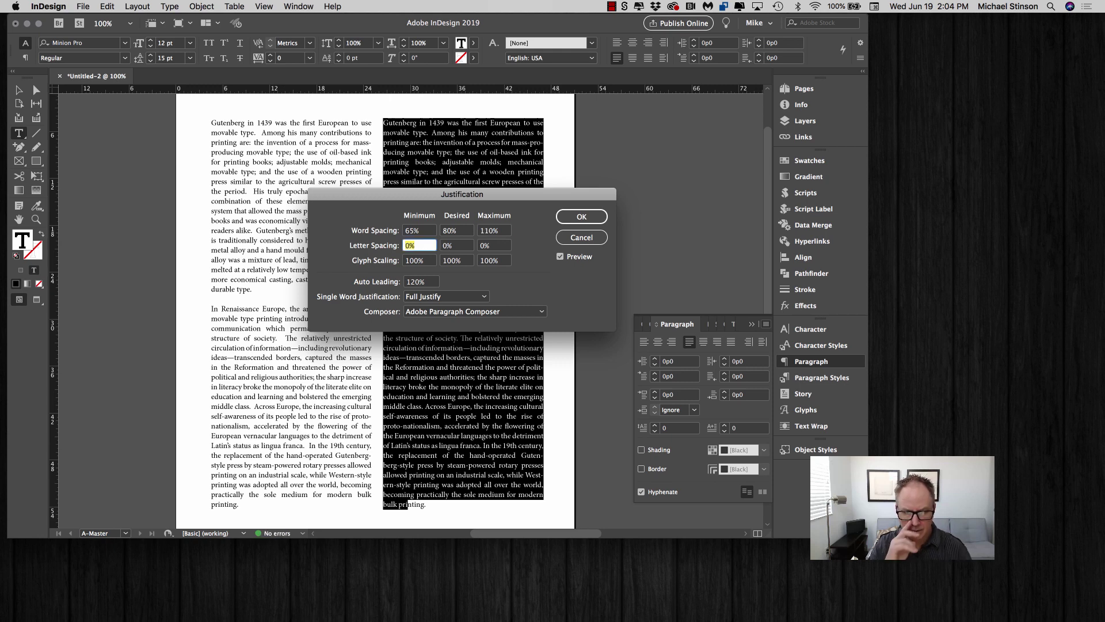
# Set letter spacing to -4/0/4% and glyph scaling to 98/100/102%, apply, and deselect the frame.
pyautogui.write('-4')
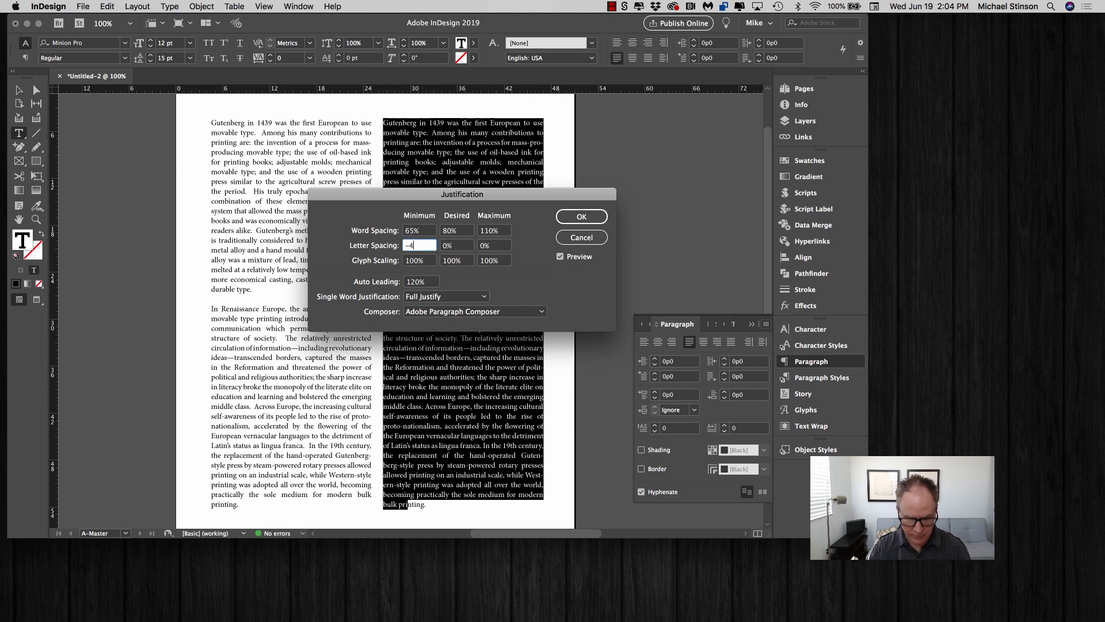
pyautogui.press('Tab')
pyautogui.press('Tab')
pyautogui.write('4')
pyautogui.press('Tab')
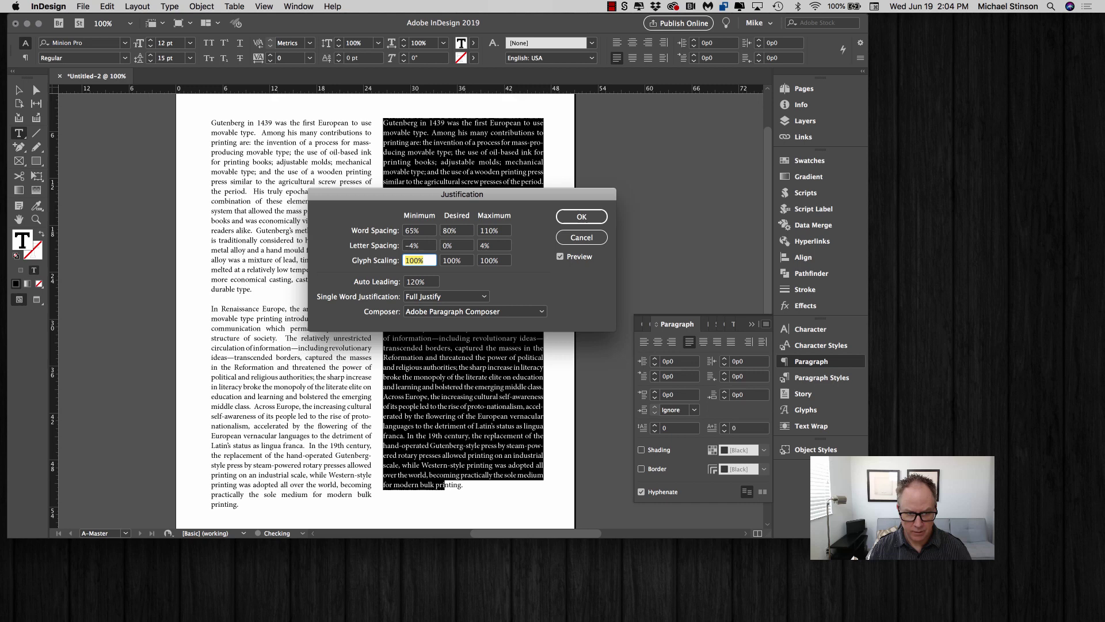
pyautogui.write('98')
pyautogui.press('Tab')
pyautogui.press('Tab')
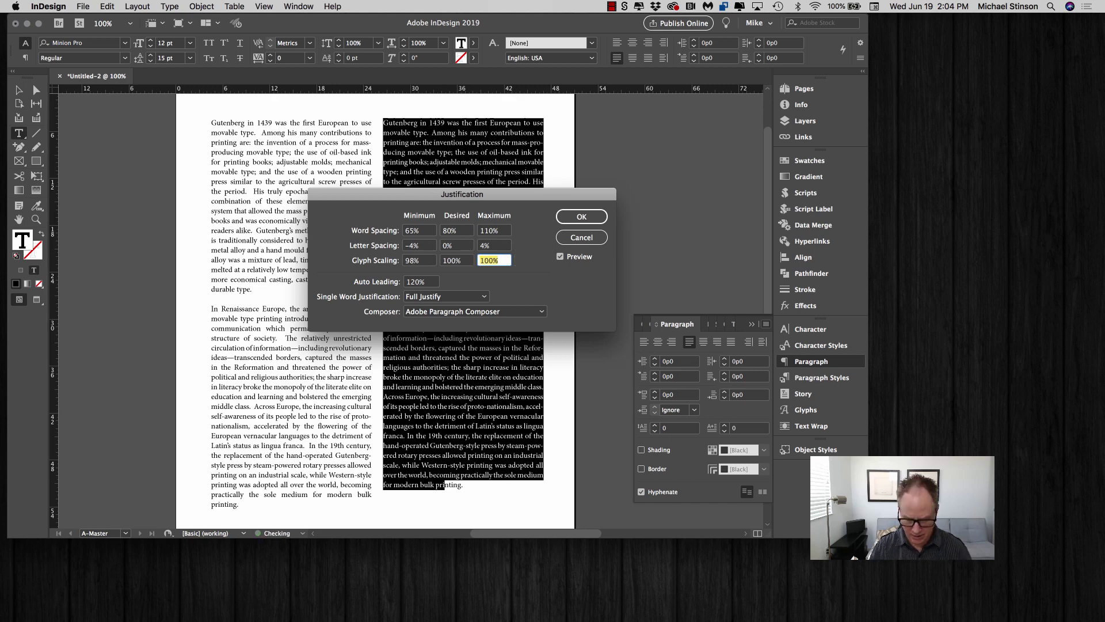
pyautogui.write('102')
pyautogui.press('Tab')
pyautogui.press('Return')
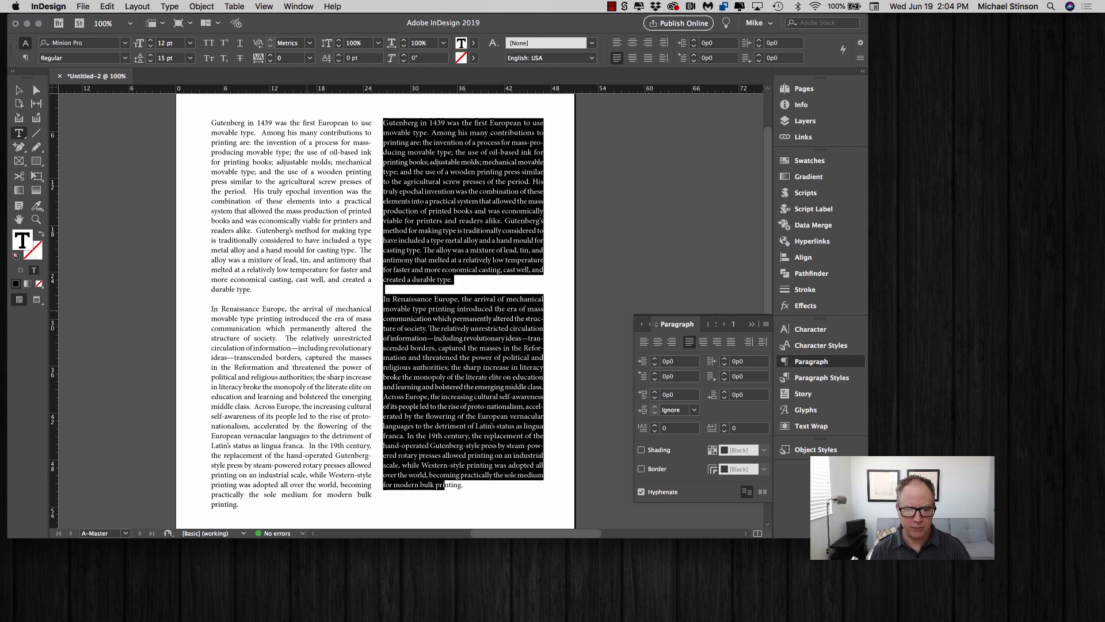
pyautogui.press('Escape')
pyautogui.click(611, 218)
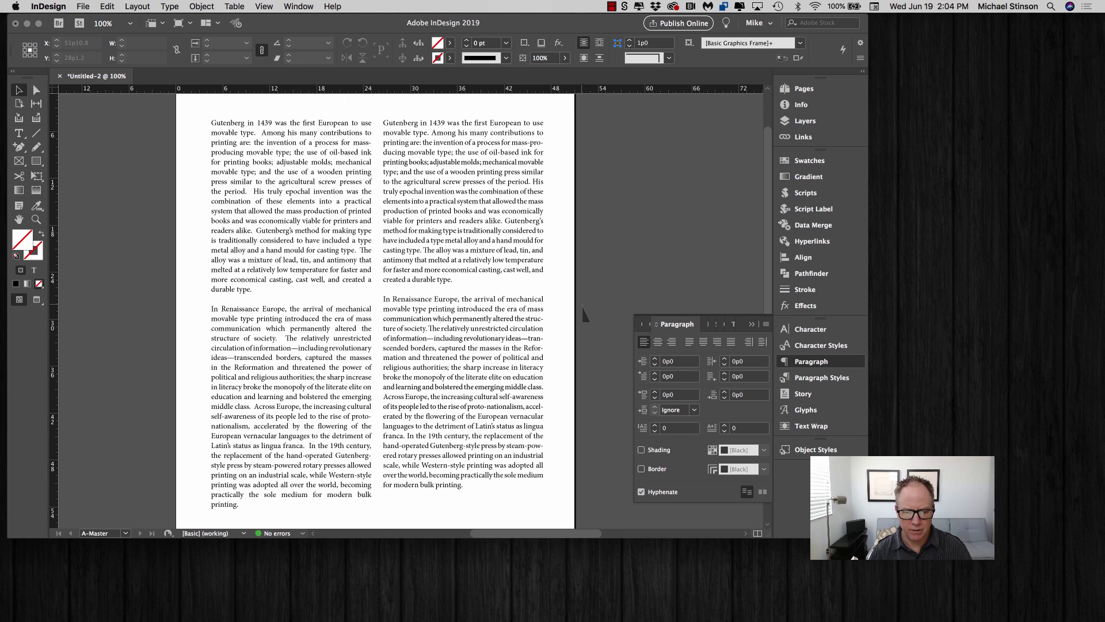
# Turn on Optical Margin Alignment for the right column's story in the Story panel.
pyautogui.click(525, 363)
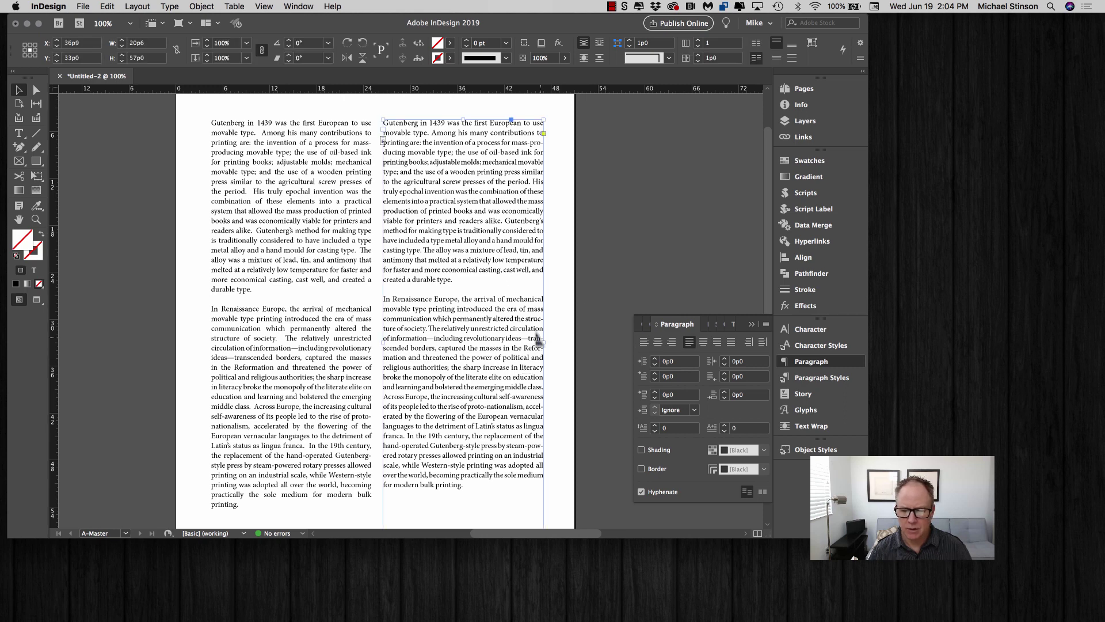
pyautogui.click(298, 6)
pyautogui.moveTo(345, 300)
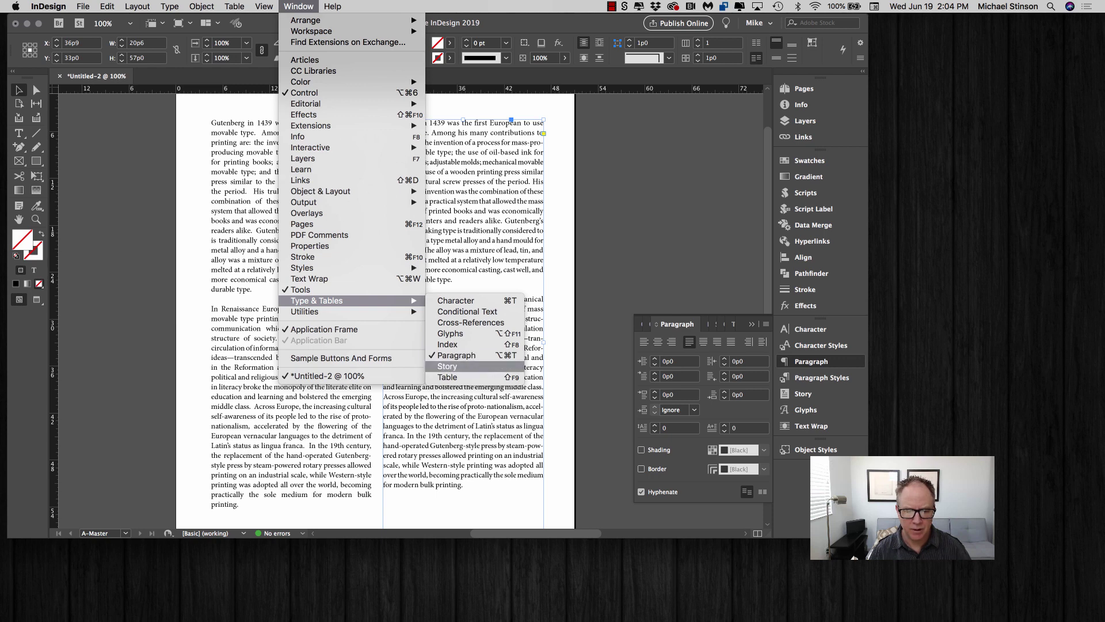
pyautogui.click(447, 366)
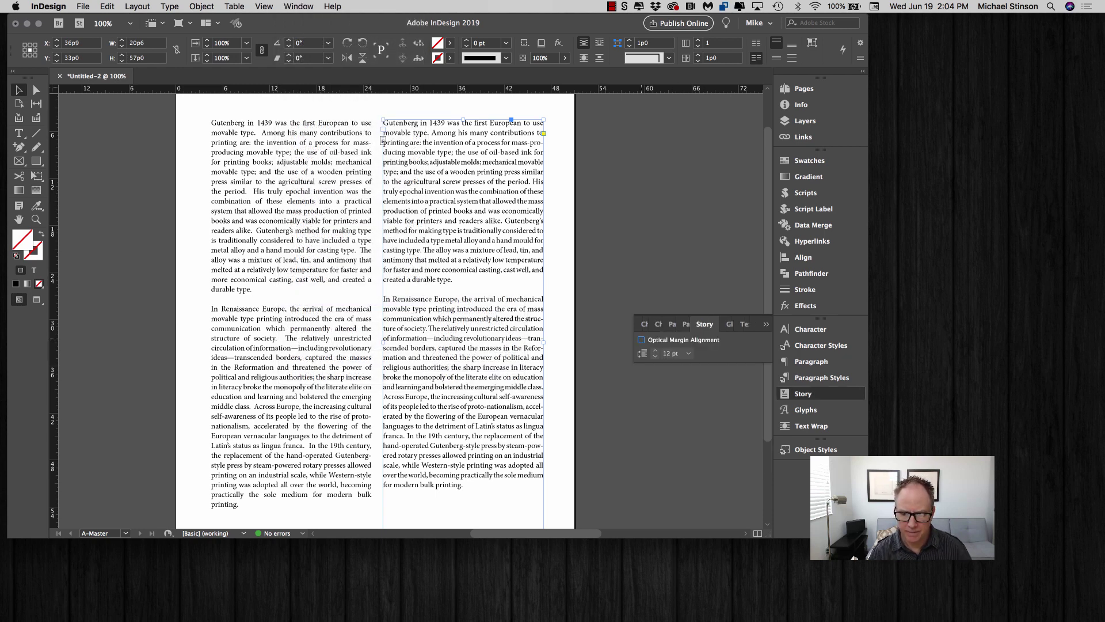
pyautogui.click(641, 340)
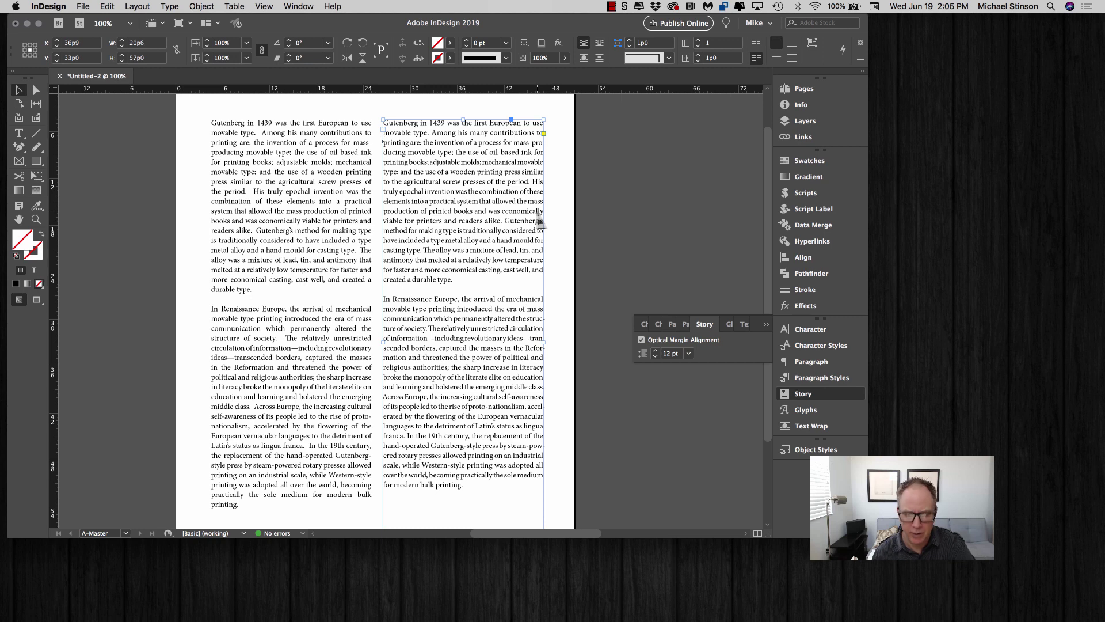
pyautogui.press('super+equal')
# Deselect the frame and fit the page in the window with Cmd+0 to compare both Gutenberg columns.
pyautogui.click(555, 285)
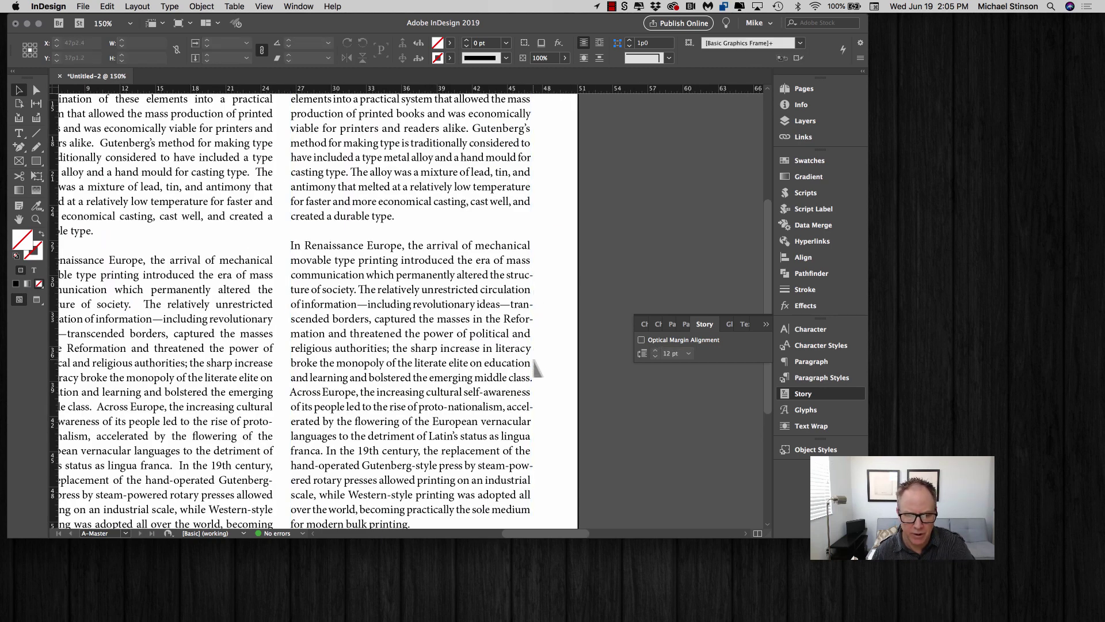
pyautogui.press('super+0')
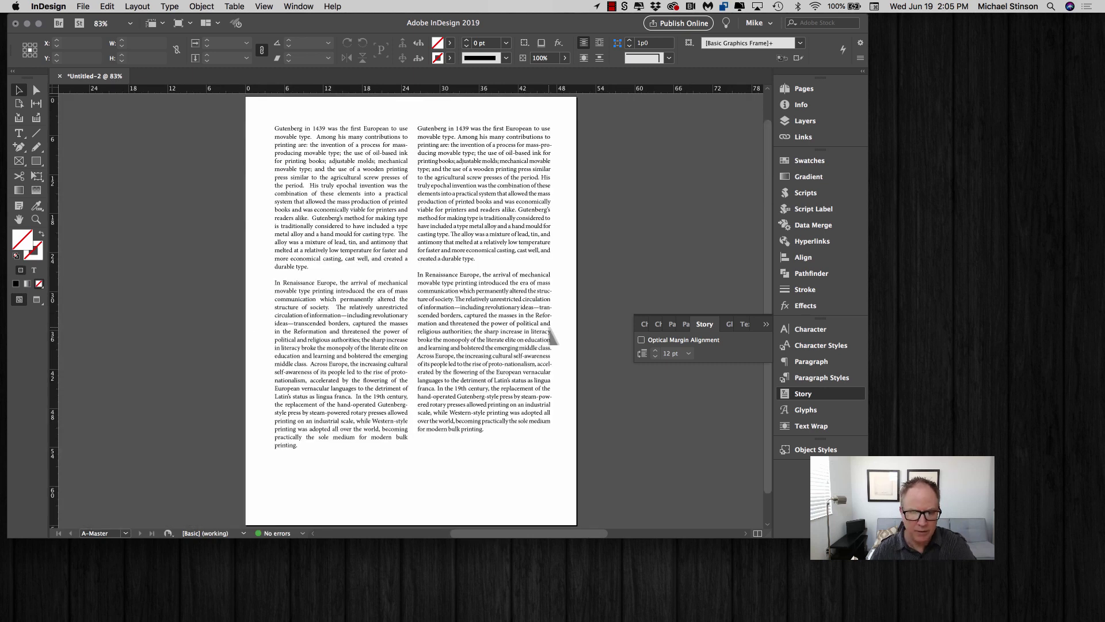